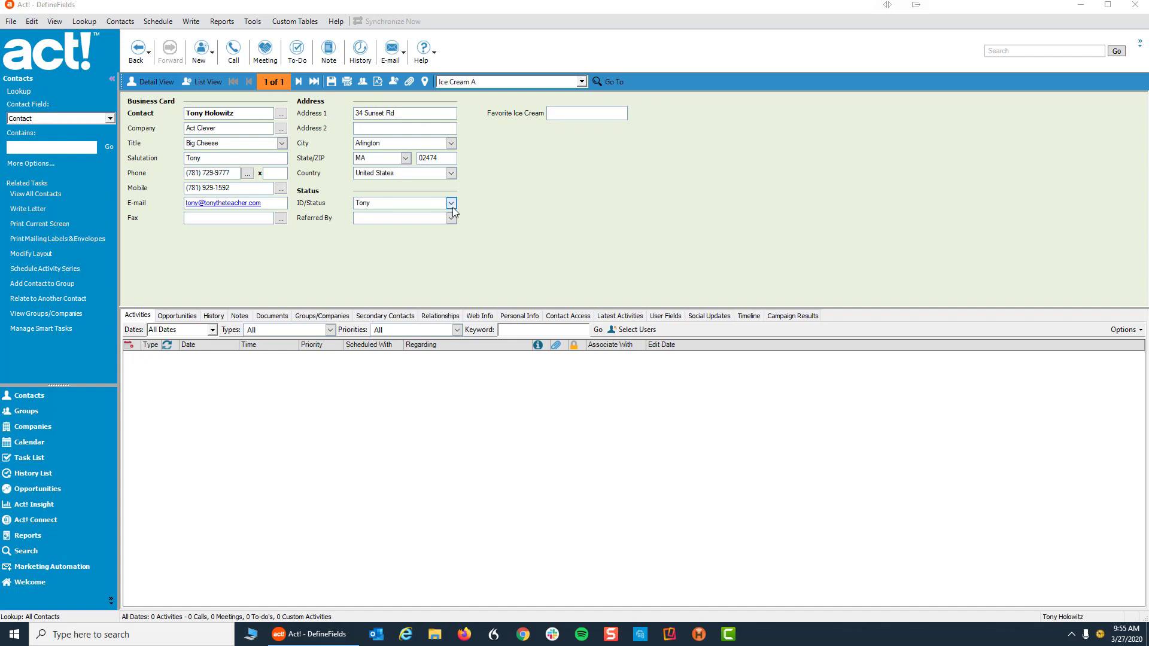
# - View the Referred By options and enter "Chocolate Ice Cream" as the contact's favorite ice cream
pyautogui.click(451, 218)
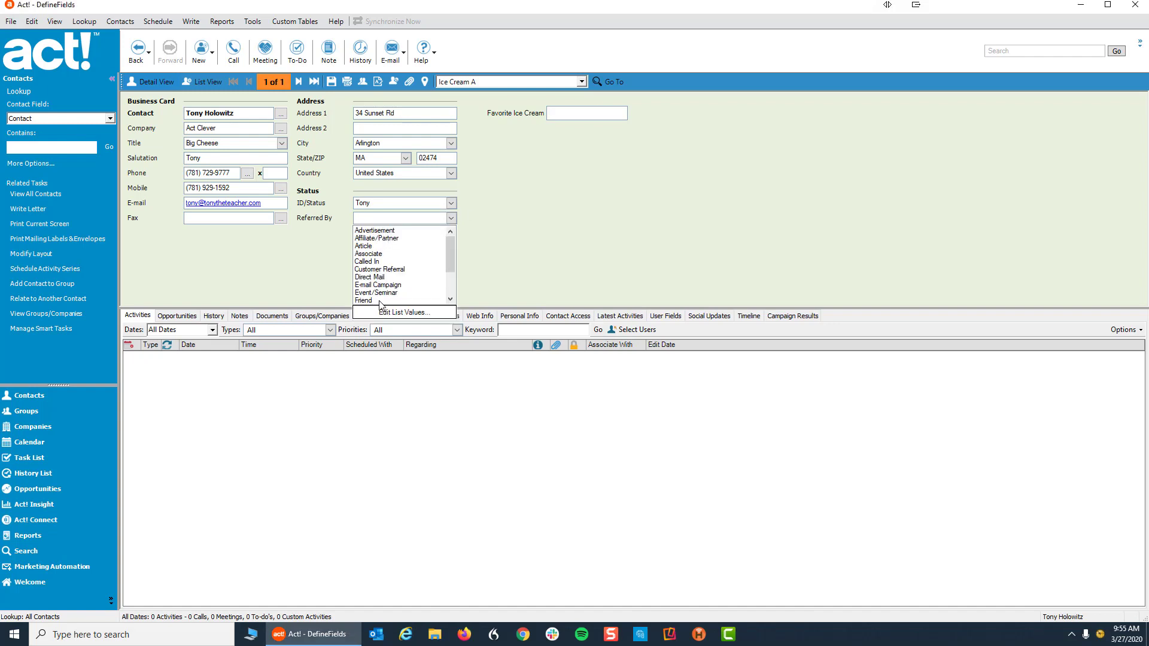
pyautogui.click(514, 226)
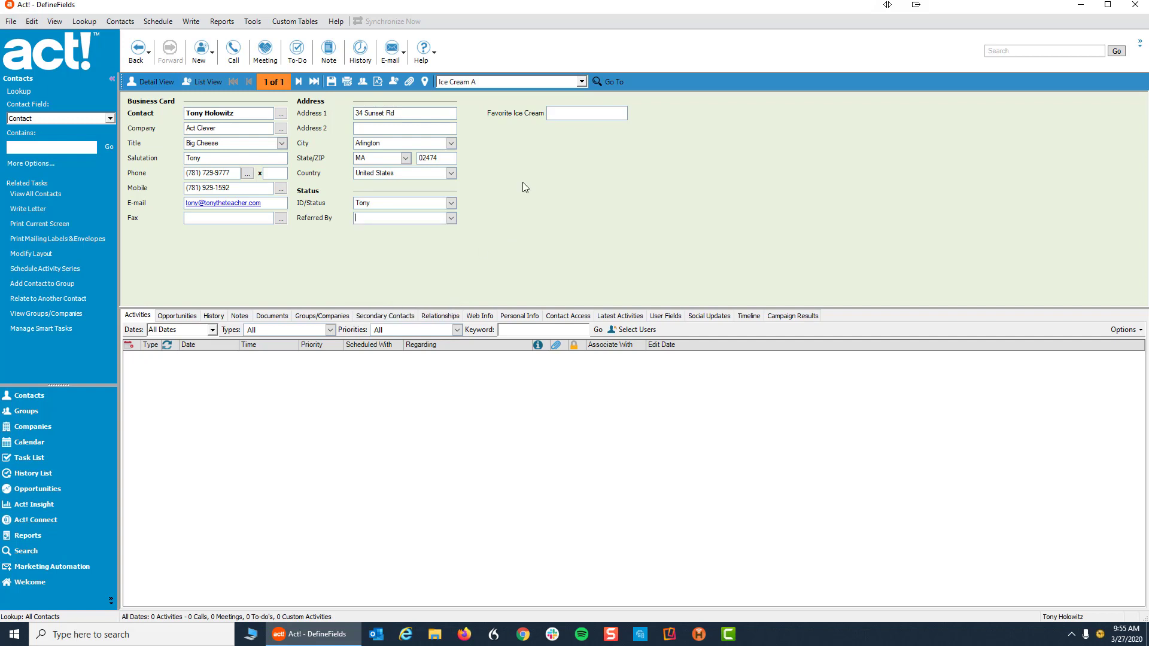
pyautogui.click(566, 114)
pyautogui.write('Chocolate I')
pyautogui.write('ce Cream')
# - Edit the Favorite Ice Cream contact field's definition so that it uses a newly created drop-down list
pyautogui.click(252, 21)
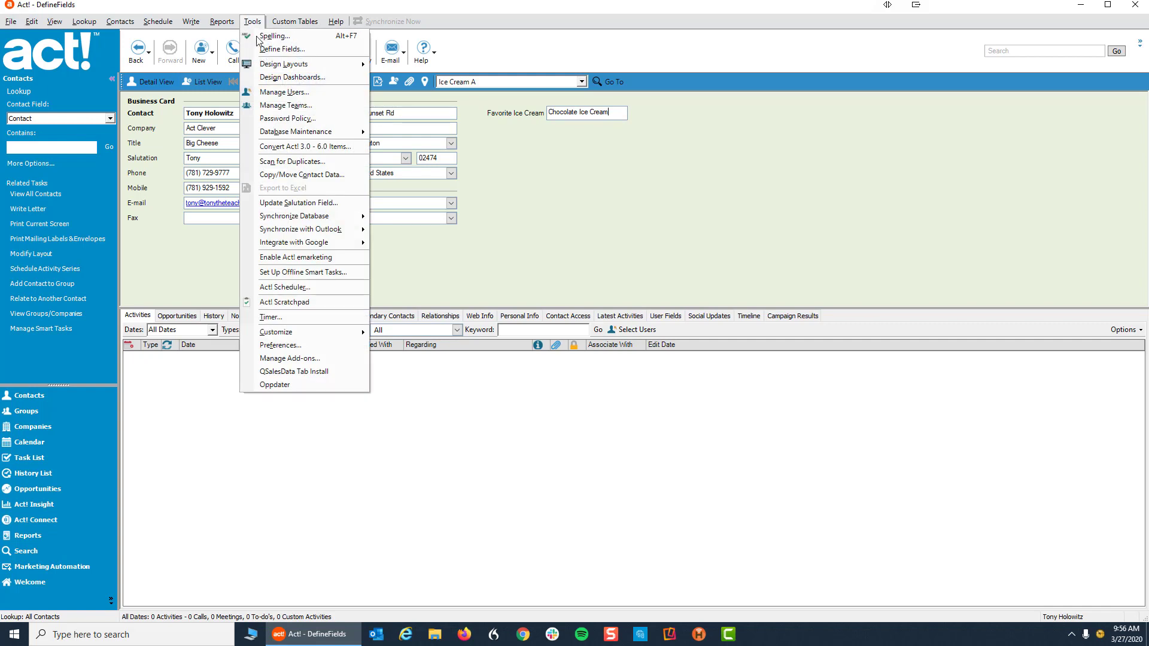
pyautogui.click(268, 50)
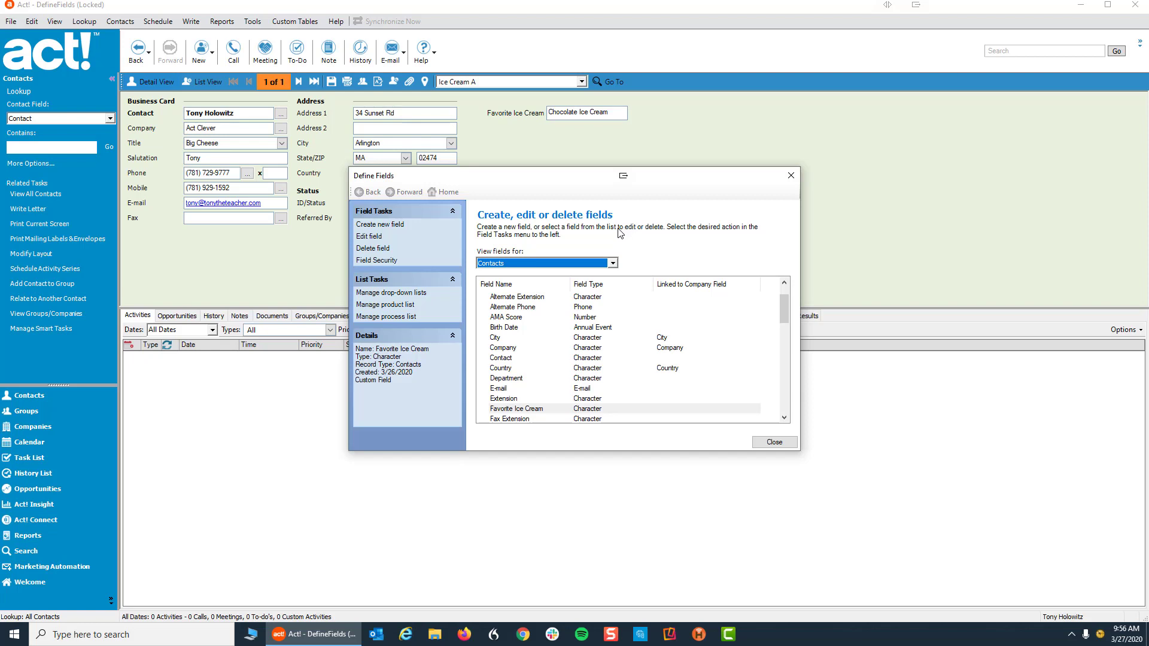
pyautogui.click(506, 410)
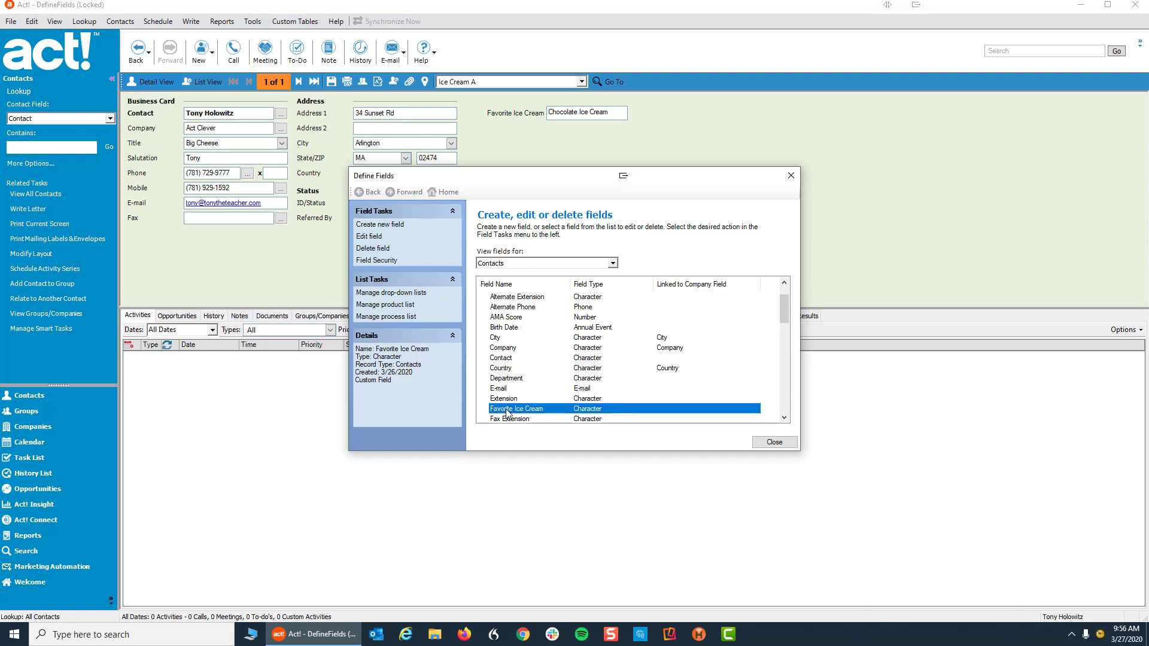
pyautogui.click(366, 237)
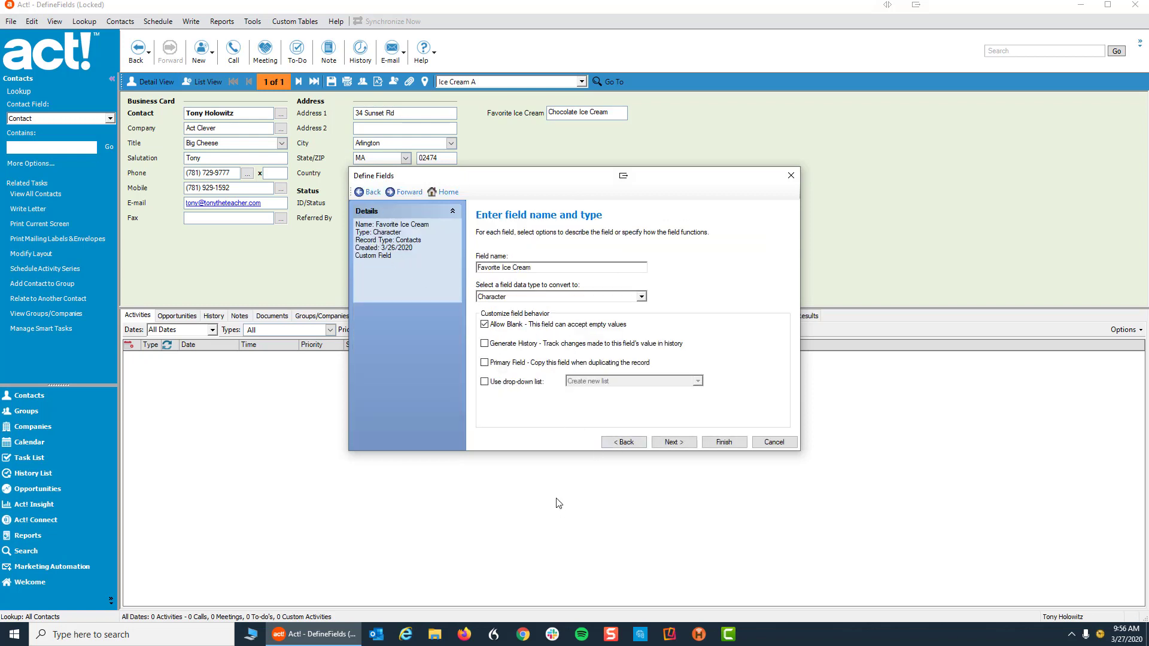
pyautogui.click(485, 382)
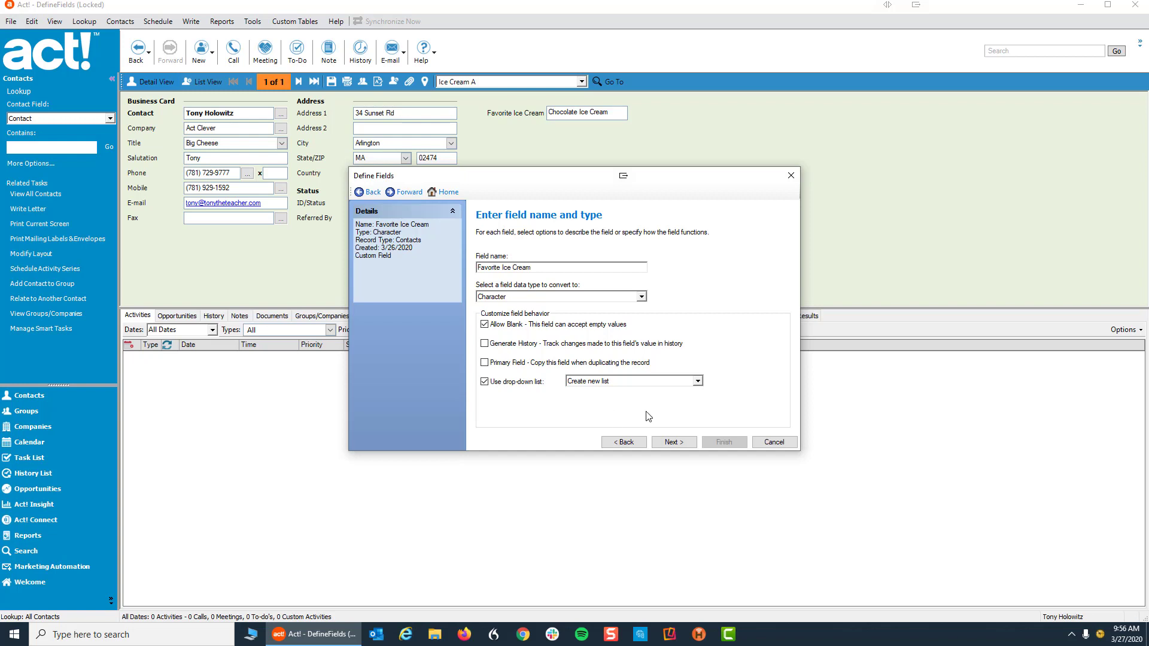
pyautogui.click(673, 442)
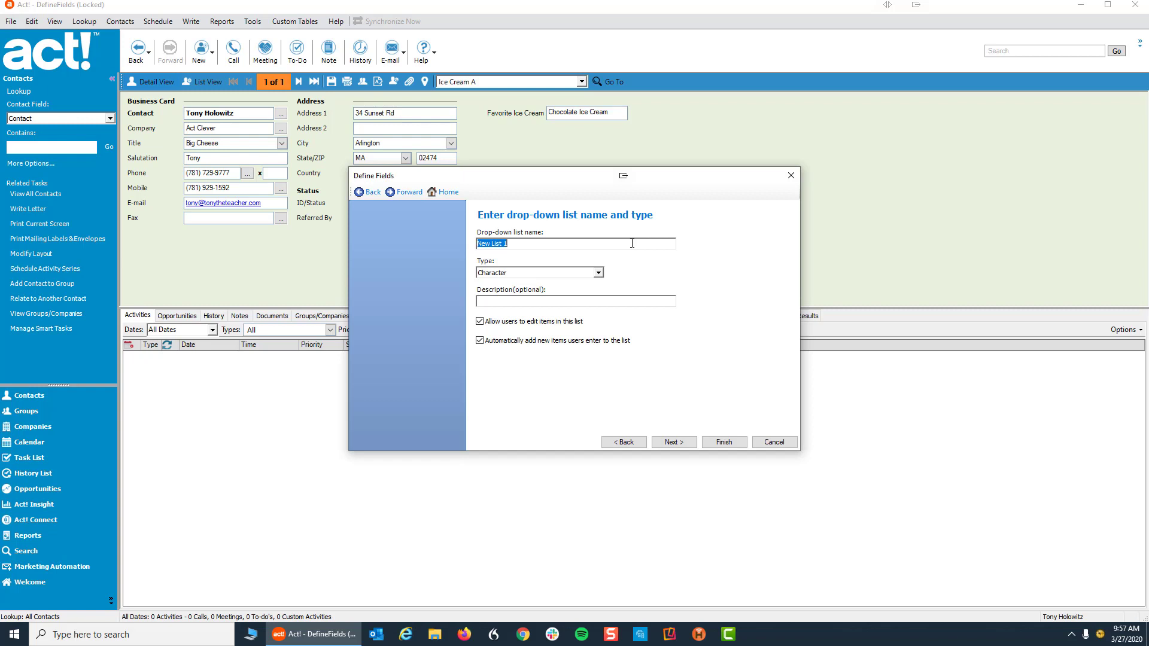
# - Name the drop-down list "Favorite Ice Cream", keep the Character type, and disable user editing and automatic adding of items
pyautogui.write('Favorite Ice Cr')
pyautogui.write('eam')
pyautogui.click(600, 274)
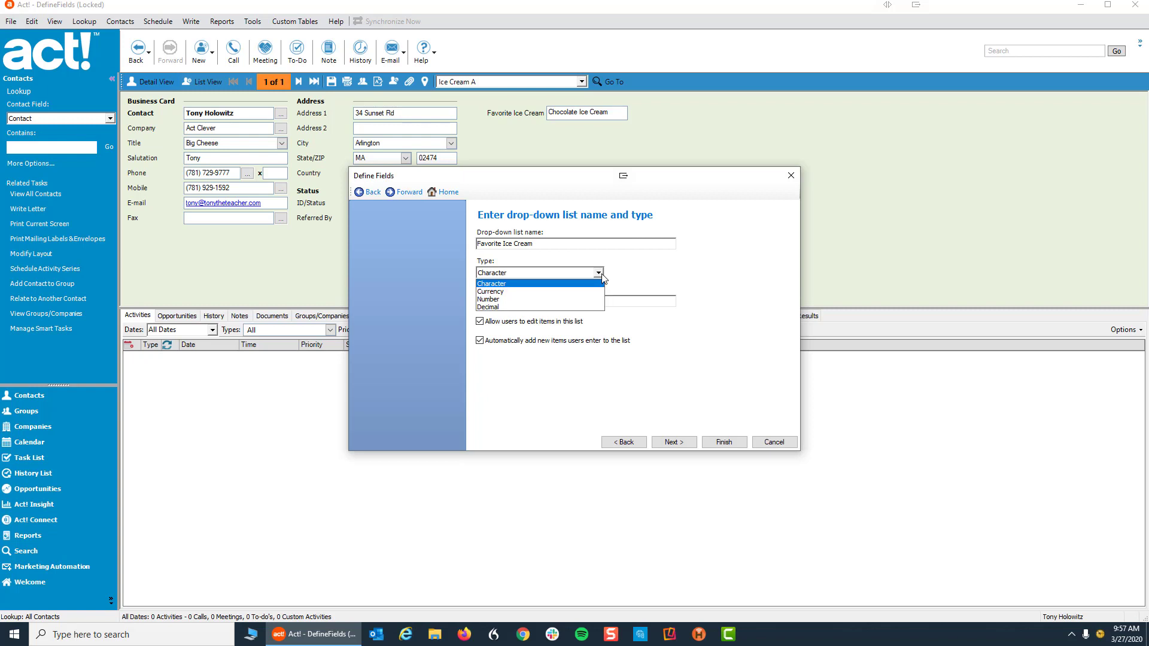
pyautogui.click(623, 274)
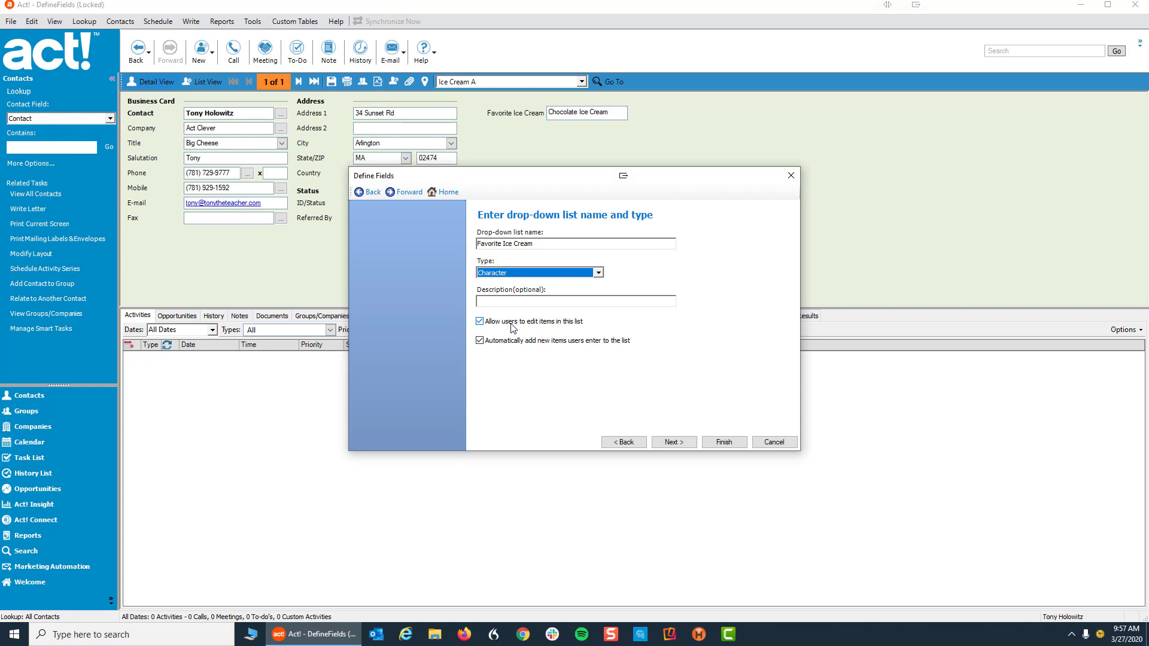
pyautogui.click(480, 321)
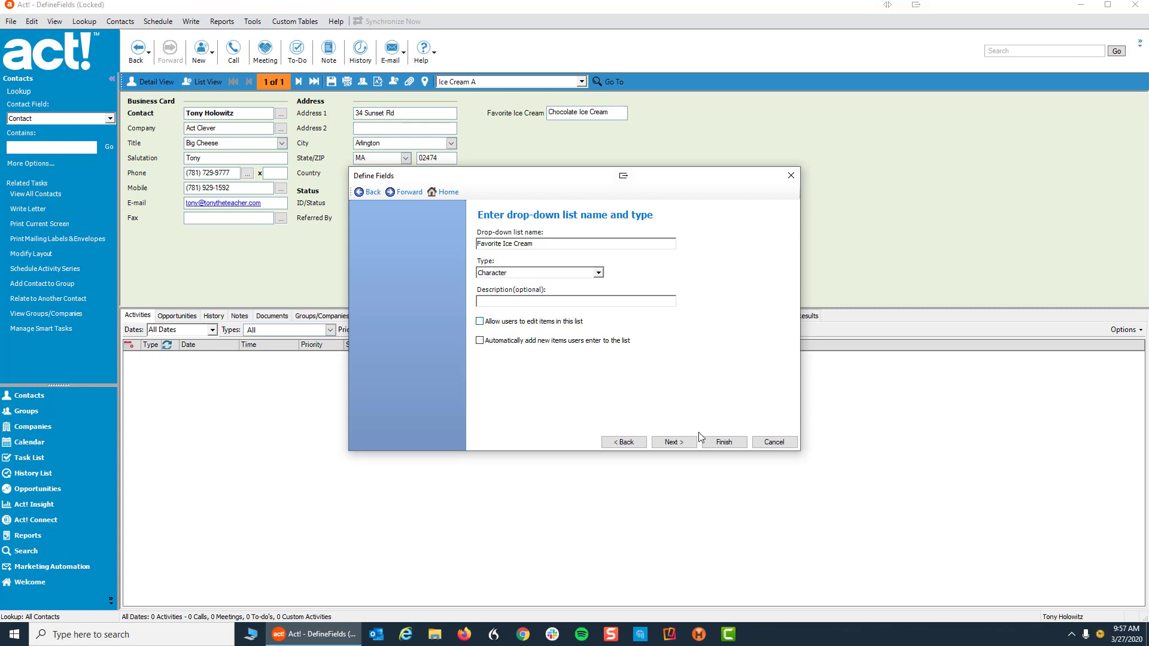
pyautogui.click(674, 443)
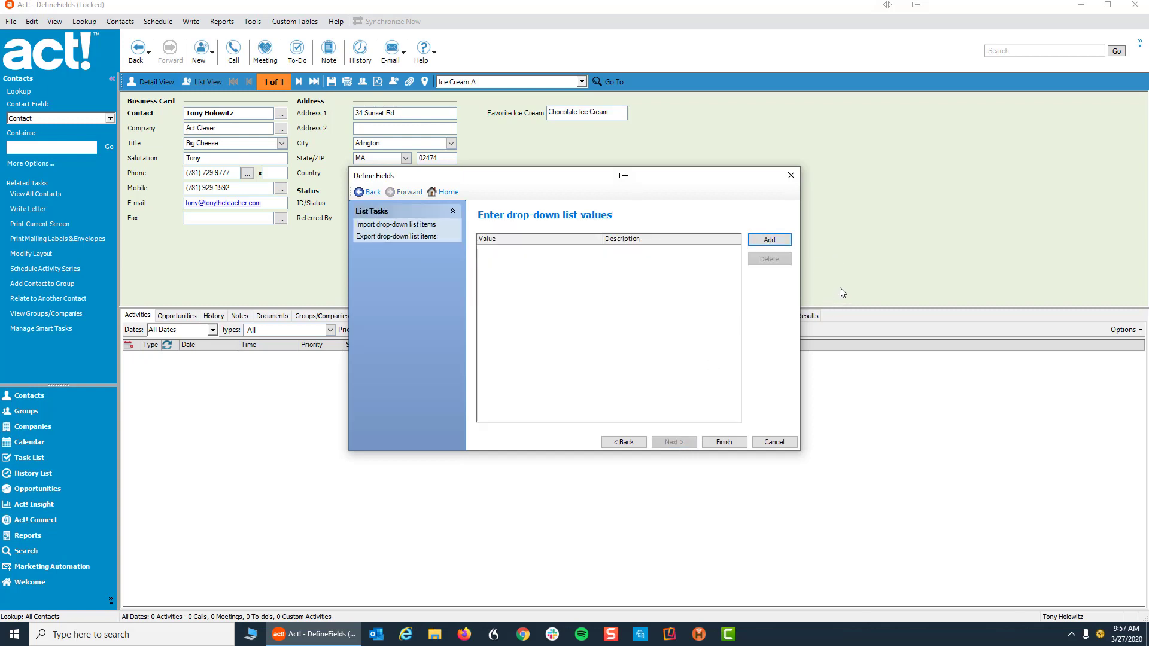
# - Add the values Chocolate, Strawberry and Vanilla to the new drop-down list
pyautogui.click(770, 241)
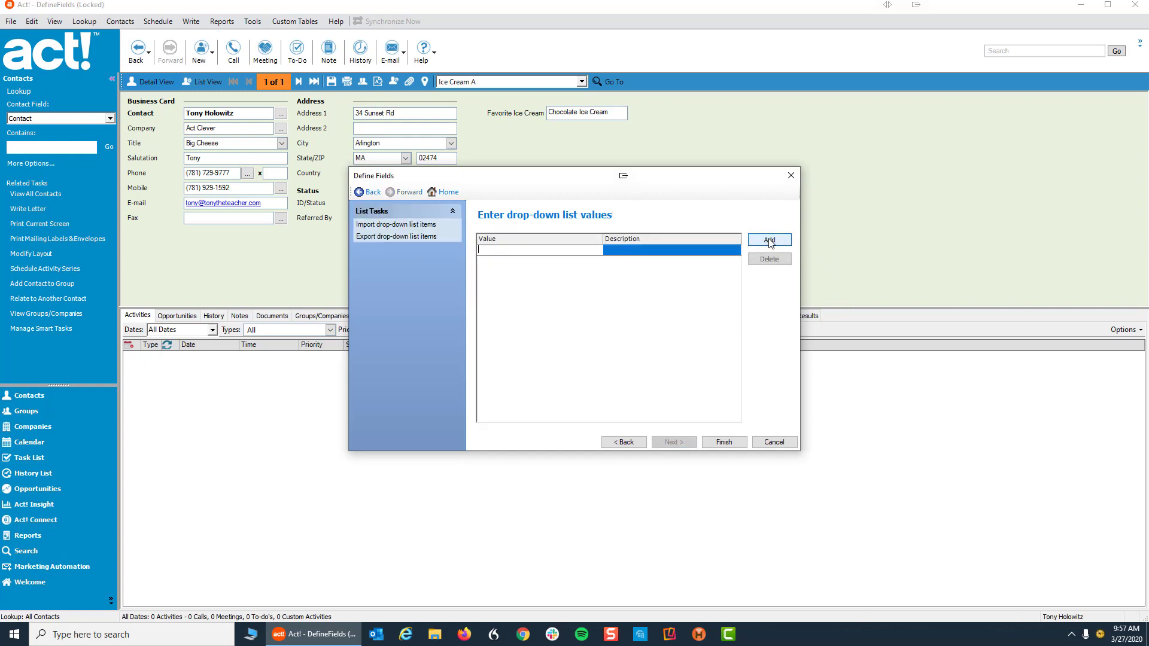
pyautogui.write('Chocolate')
pyautogui.click(780, 245)
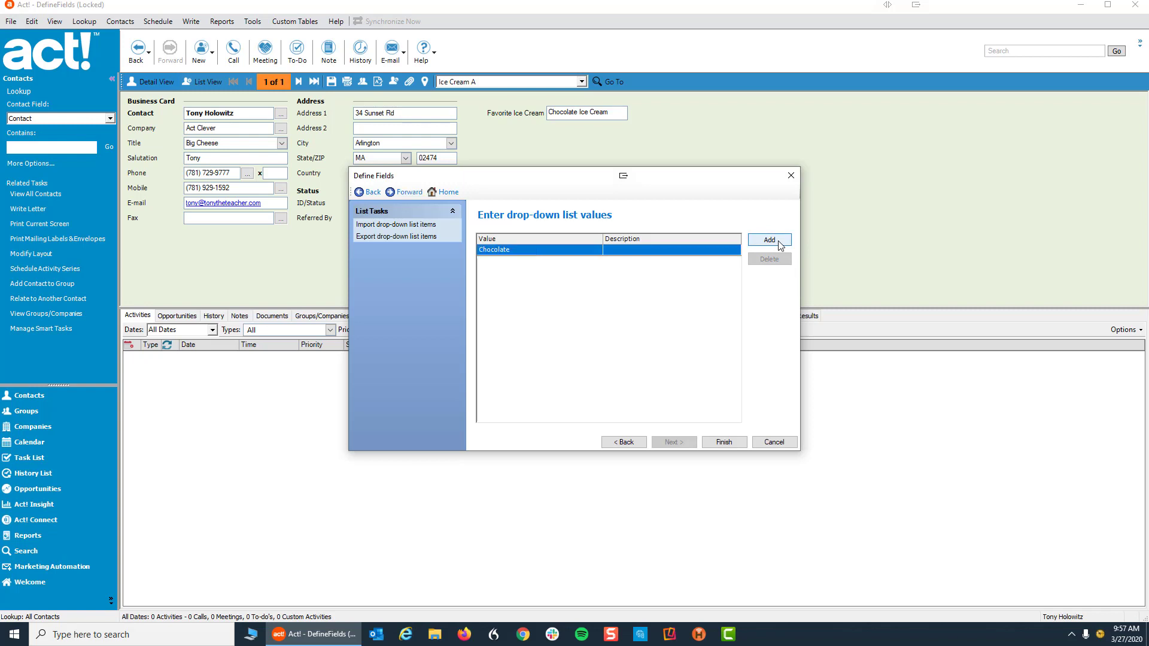
pyautogui.write('S')
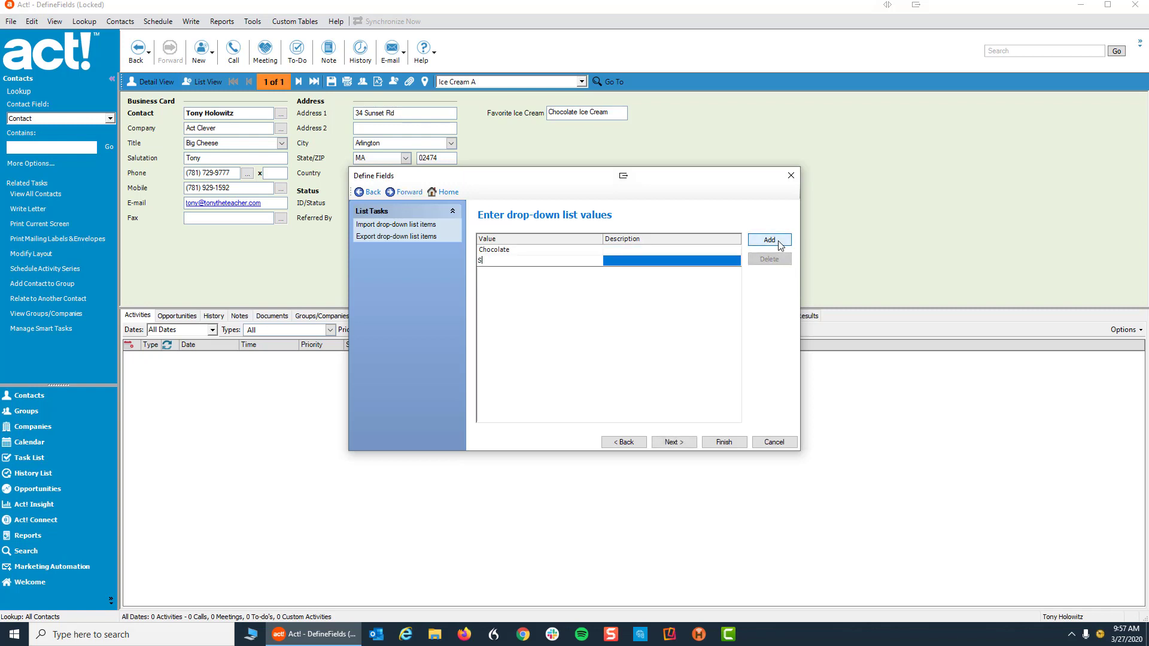
pyautogui.write('trawberry')
pyautogui.click(778, 240)
pyautogui.write('Vanilla')
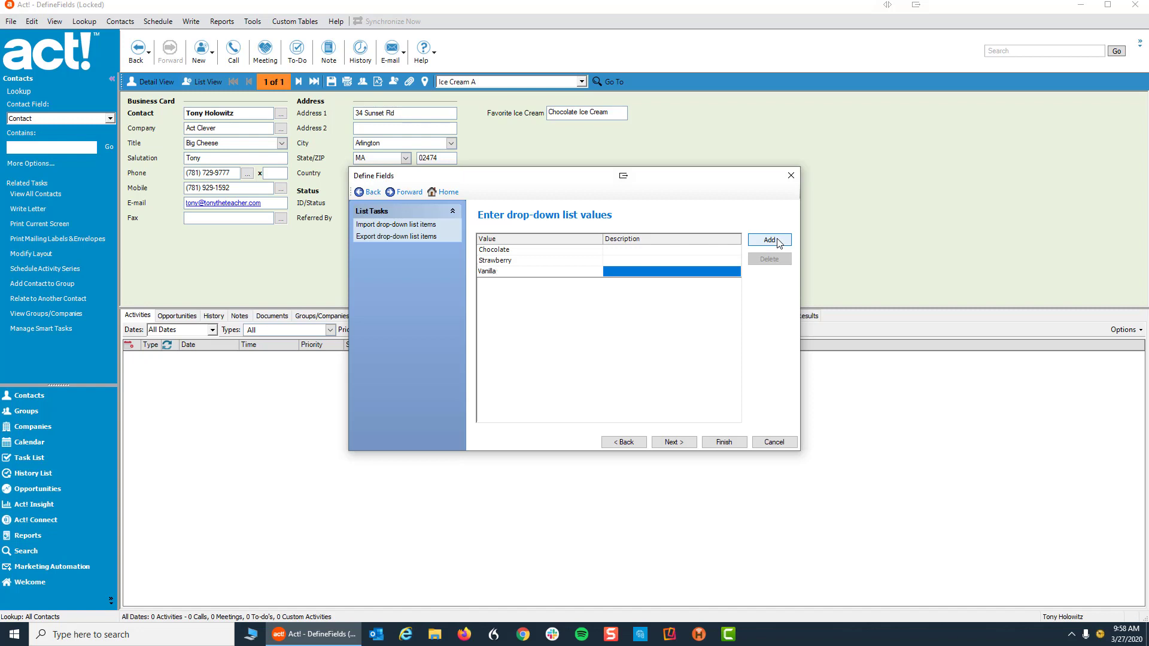
# - Accept the list and field behavior settings without triggers, finish the field edit, and close the field definitions
pyautogui.click(689, 446)
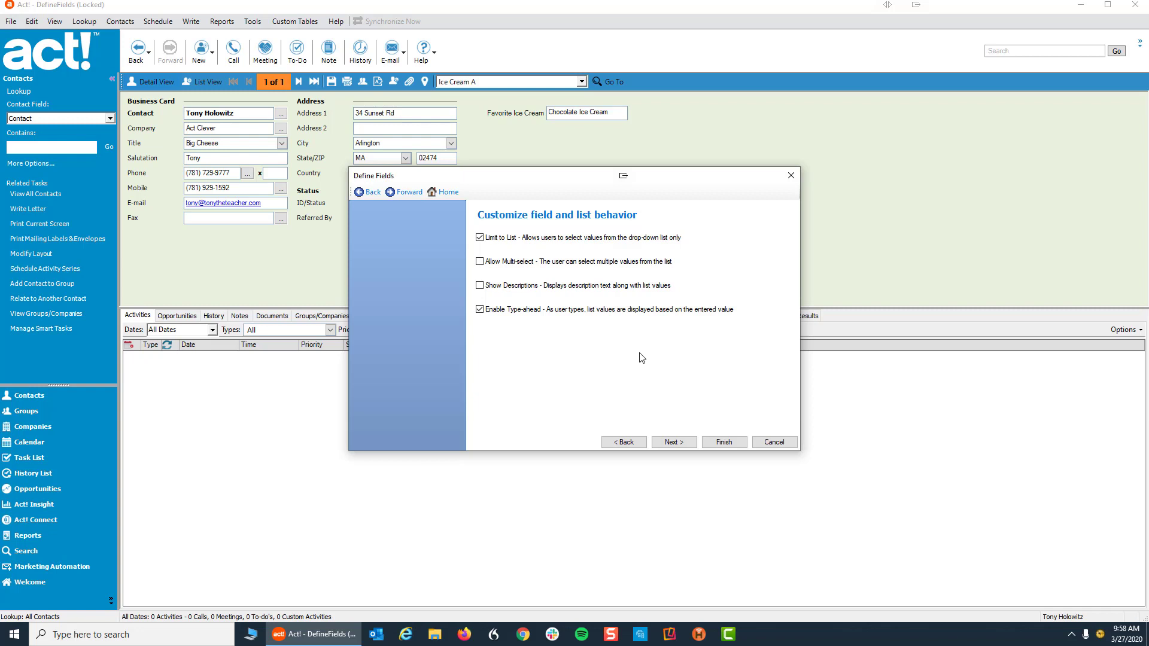
pyautogui.click(681, 444)
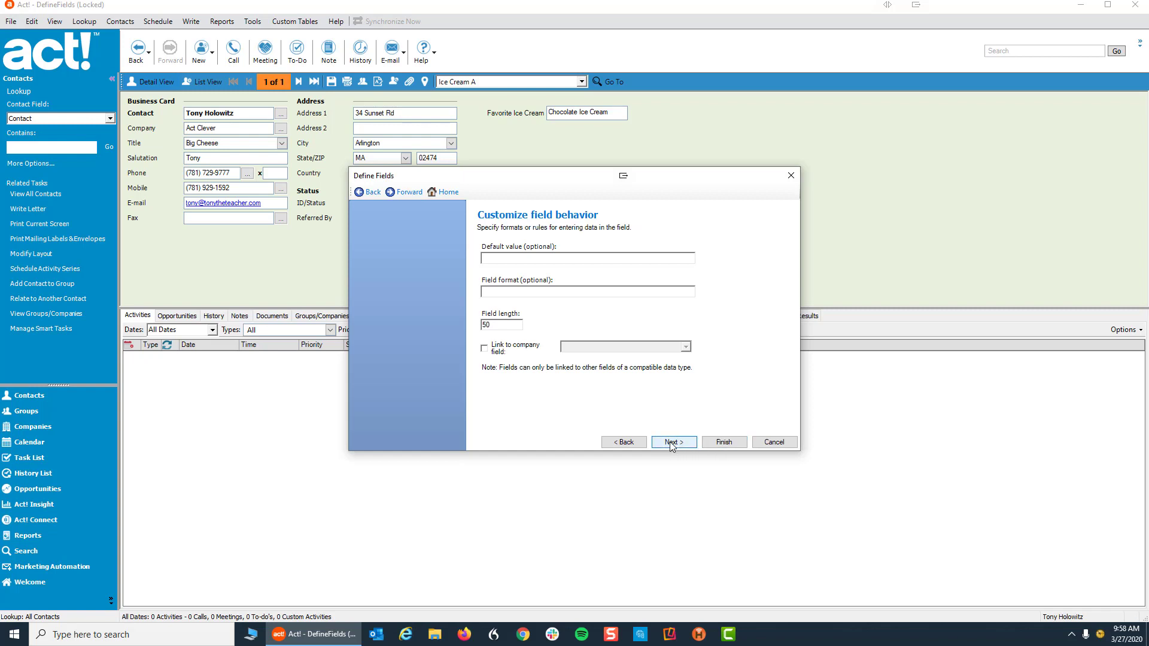
pyautogui.click(671, 443)
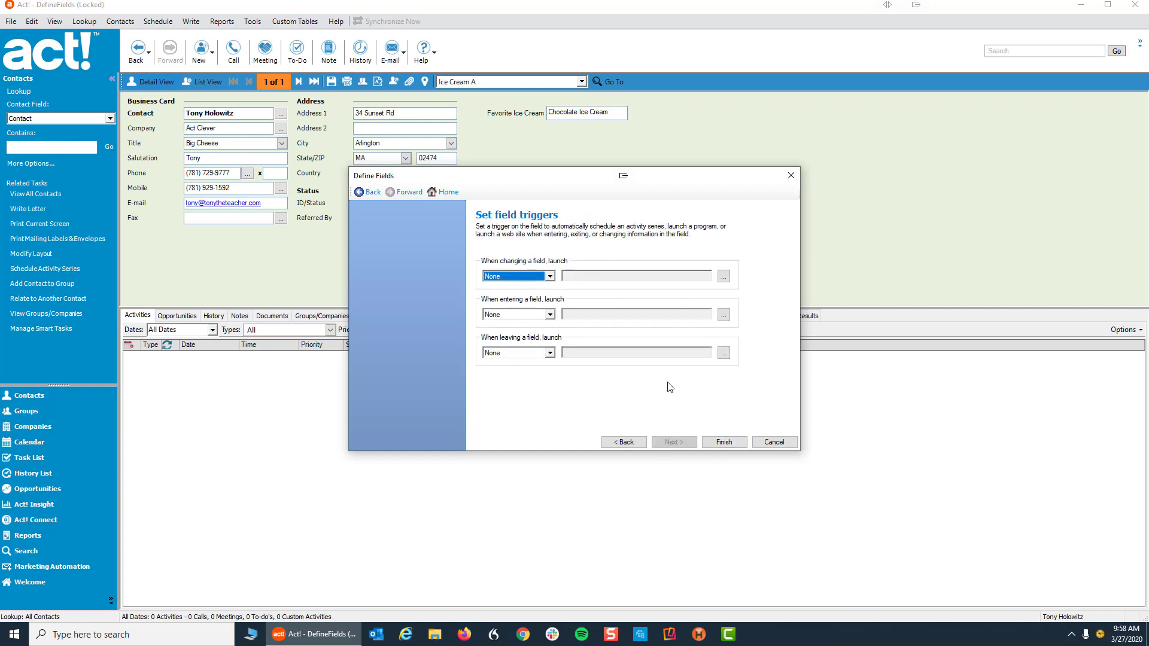
pyautogui.click(726, 442)
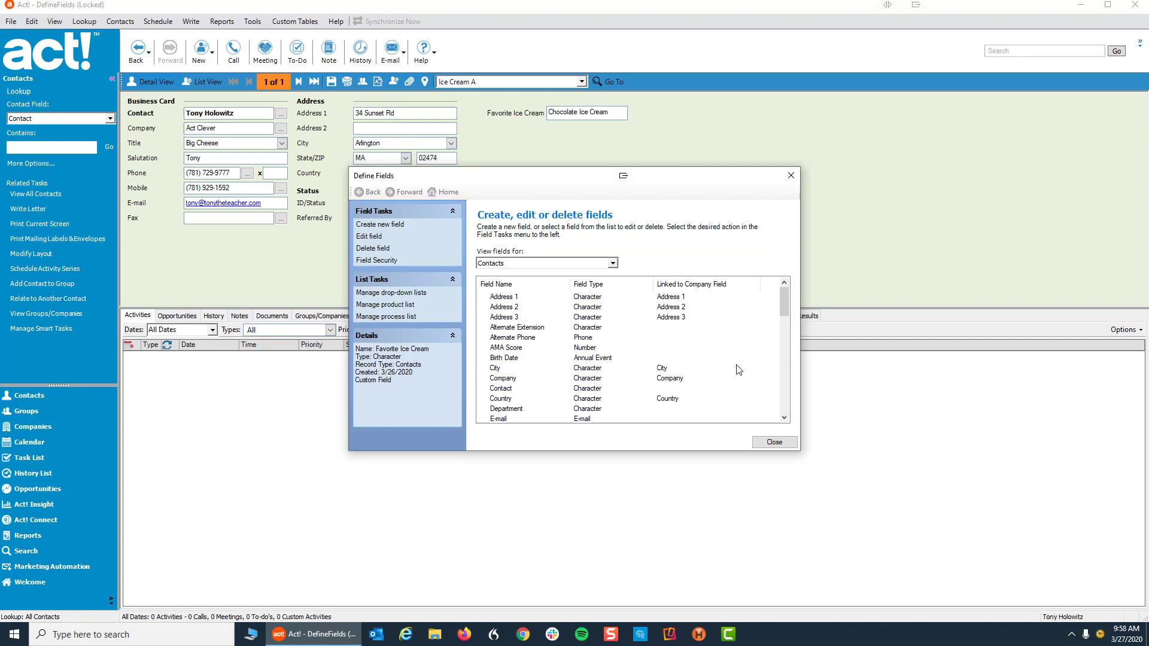
pyautogui.click(776, 443)
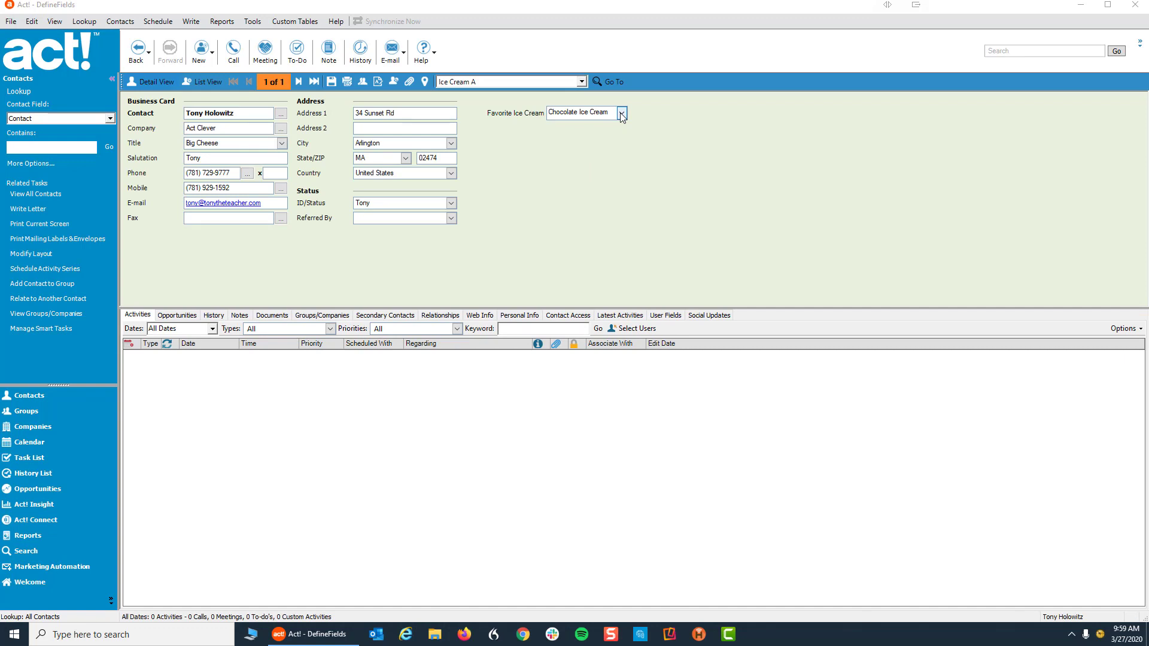
# - Set the contact's Favorite Ice Cream to Strawberry from its drop-down list
pyautogui.click(622, 113)
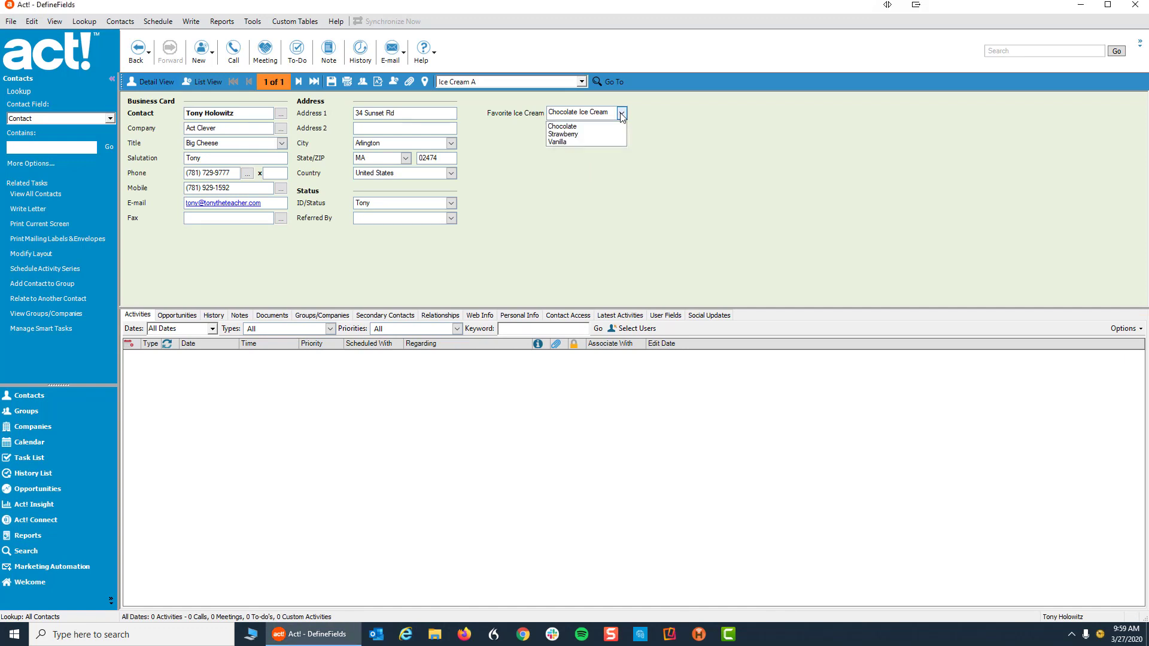
pyautogui.click(563, 134)
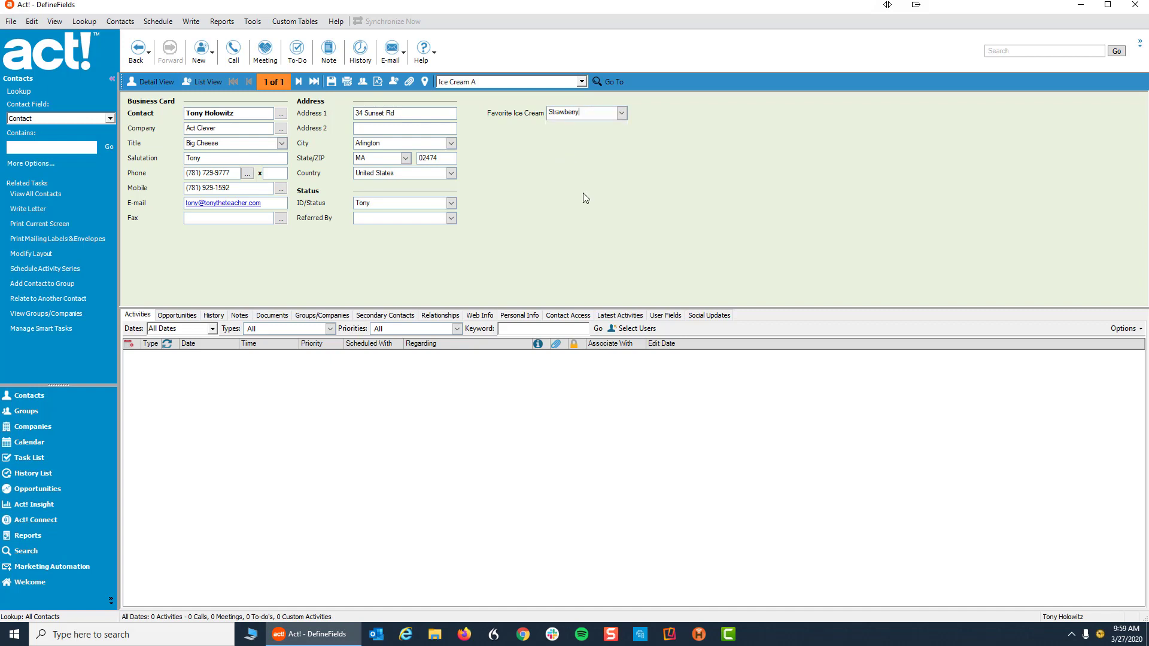